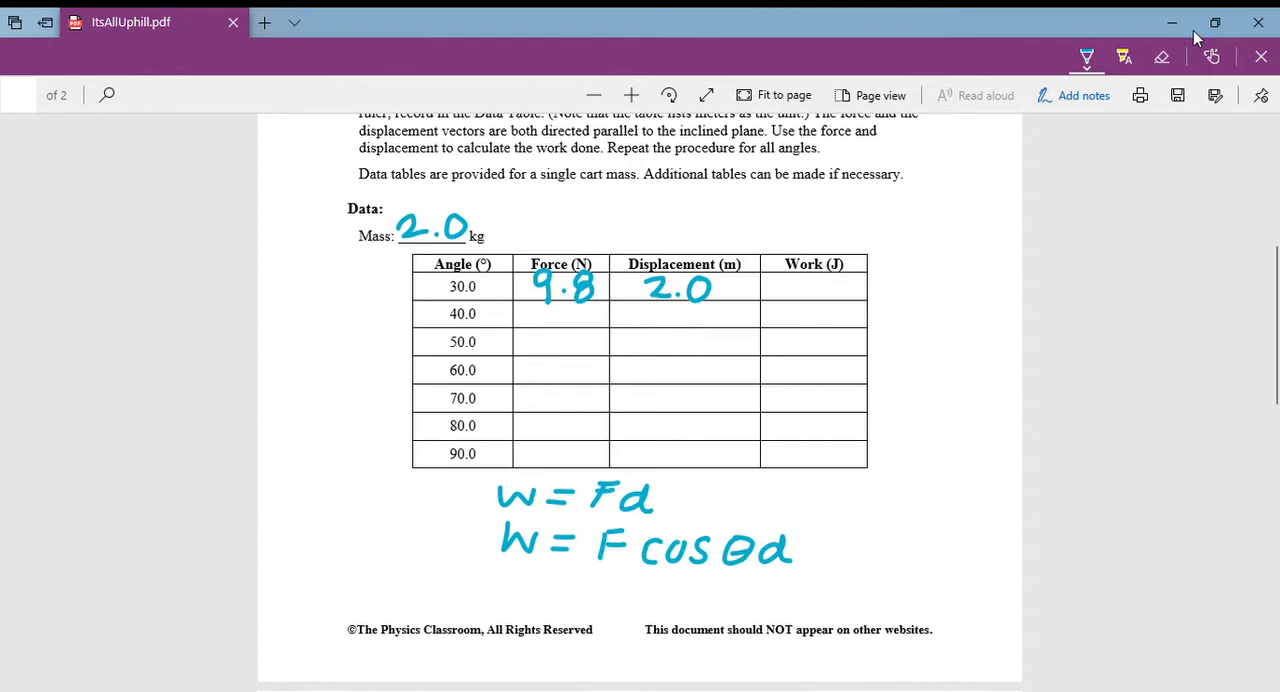
Handwrite W = 9.8 cos 30°(2.0) = 17J as the substituted work calculation beneath the formulas.
mouse_move(494, 575)
mouse_down()
mouse_move(533, 600)
mouse_move(576, 582)
mouse_move(610, 612)
mouse_move(654, 590)
mouse_move(655, 614)
mouse_move(680, 612)
mouse_up()
mouse_move(712, 586)
mouse_down()
mouse_move(705, 610)
mouse_move(740, 586)
mouse_move(722, 614)
mouse_move(794, 616)
mouse_move(814, 586)
mouse_move(832, 620)
mouse_move(876, 608)
mouse_move(898, 620)
mouse_move(936, 590)
mouse_up()
drag(912, 602, 930, 600)
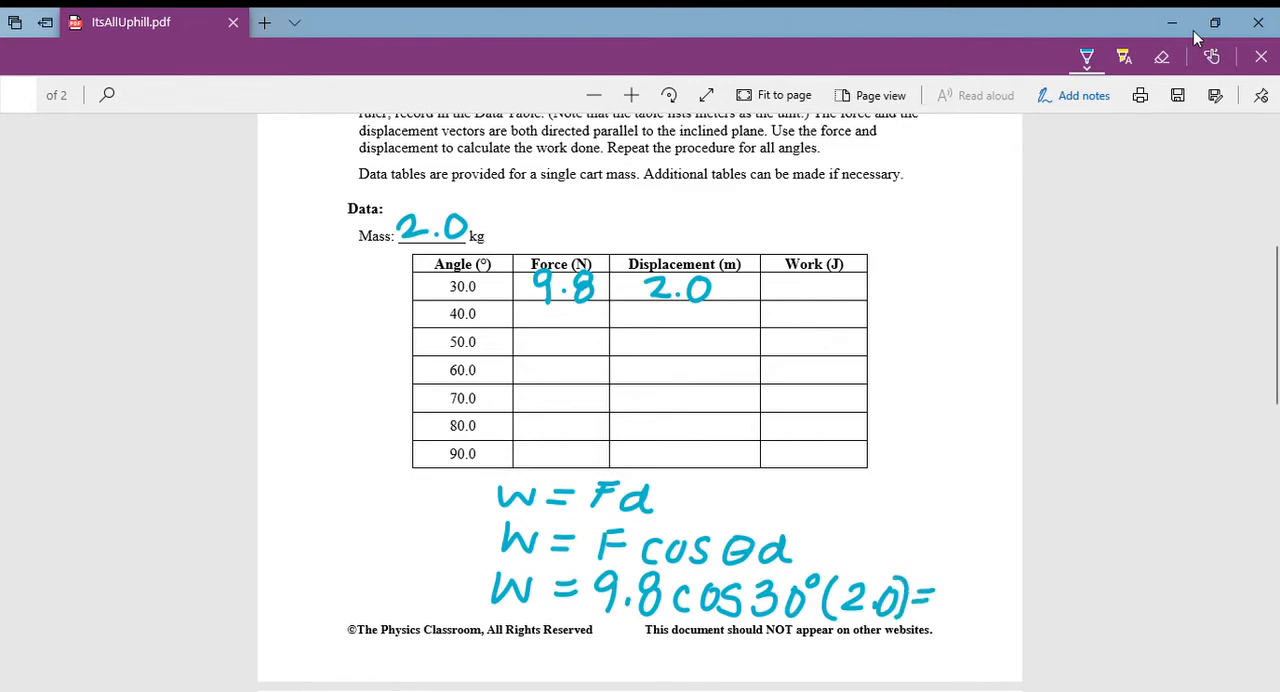
mouse_move(950, 578)
mouse_down()
mouse_move(952, 612)
mouse_move(982, 578)
mouse_move(974, 614)
mouse_up()
mouse_move(1000, 572)
mouse_down()
mouse_move(998, 616)
mouse_move(986, 606)
mouse_move(1020, 570)
mouse_up()
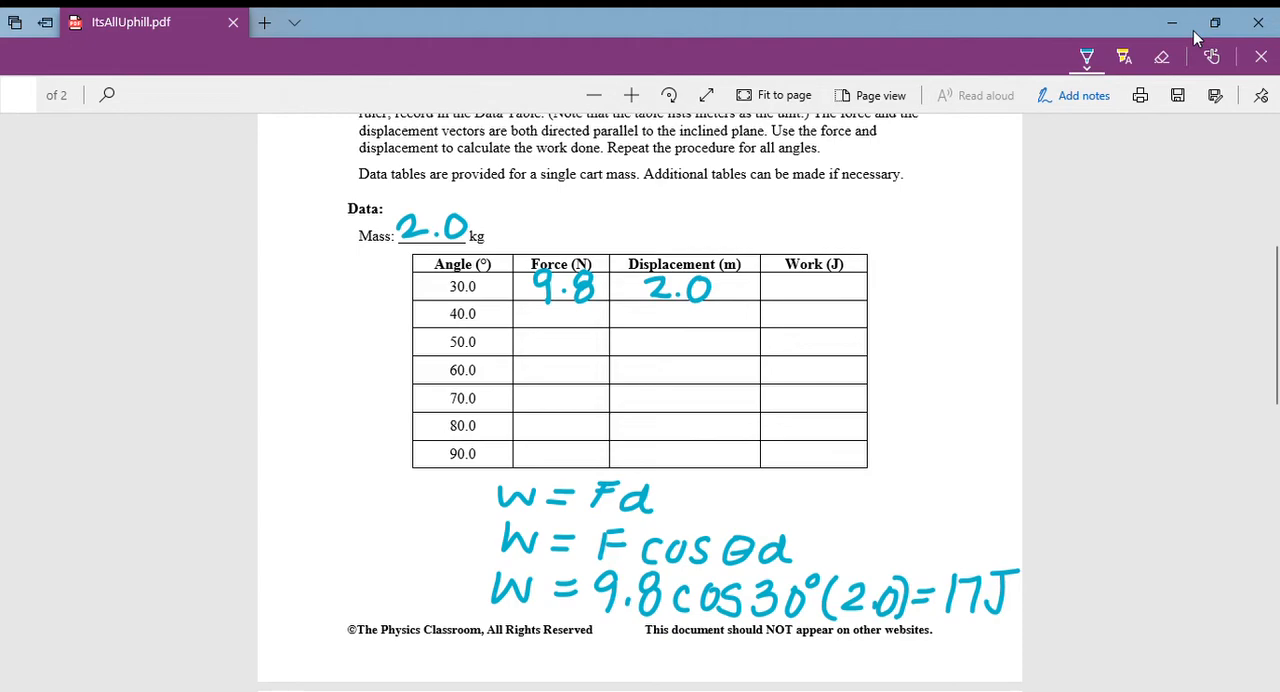
Handwrite 17 in the Work (J) cell of the 30.0° row.
mouse_move(803, 283)
mouse_down()
mouse_move(803, 305)
mouse_move(836, 281)
mouse_move(832, 302)
mouse_up()
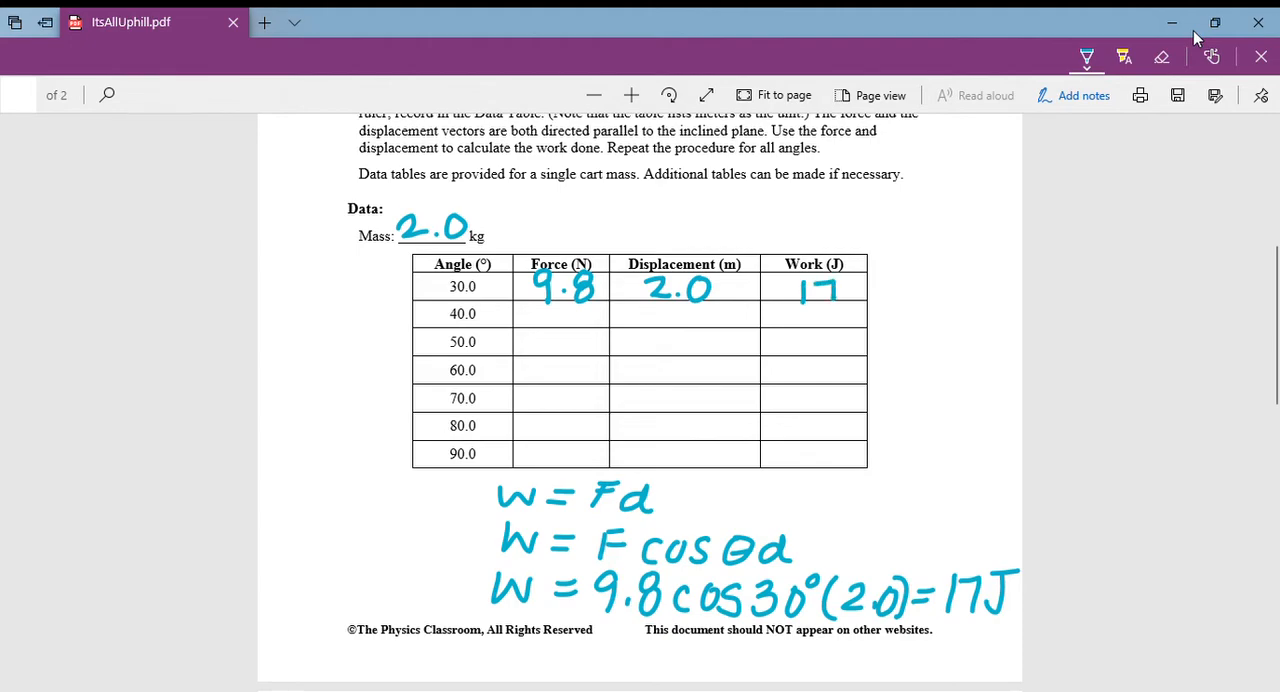